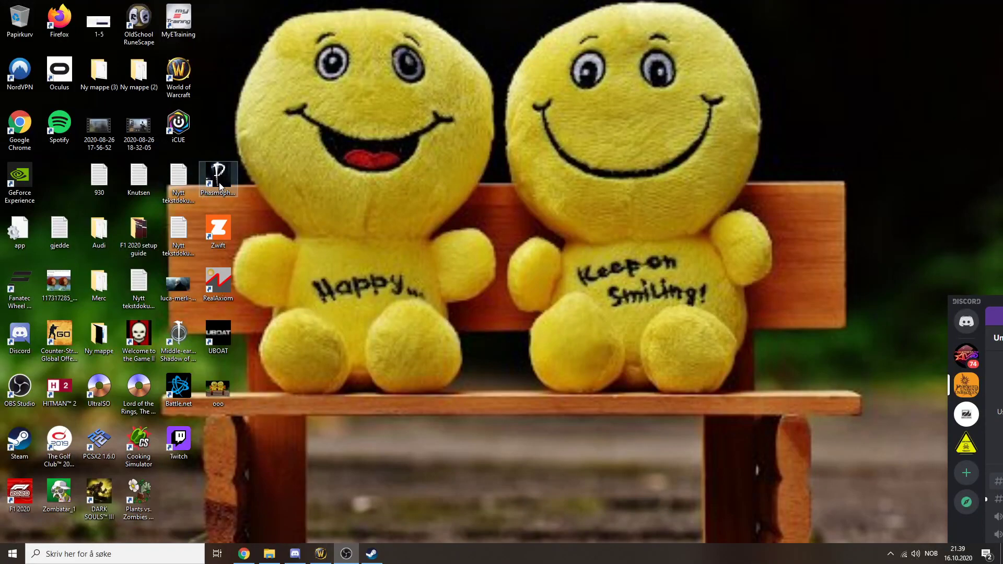
# Open the classic Sound control panel via the volume icon's sound settings
pyautogui.click(218, 182)
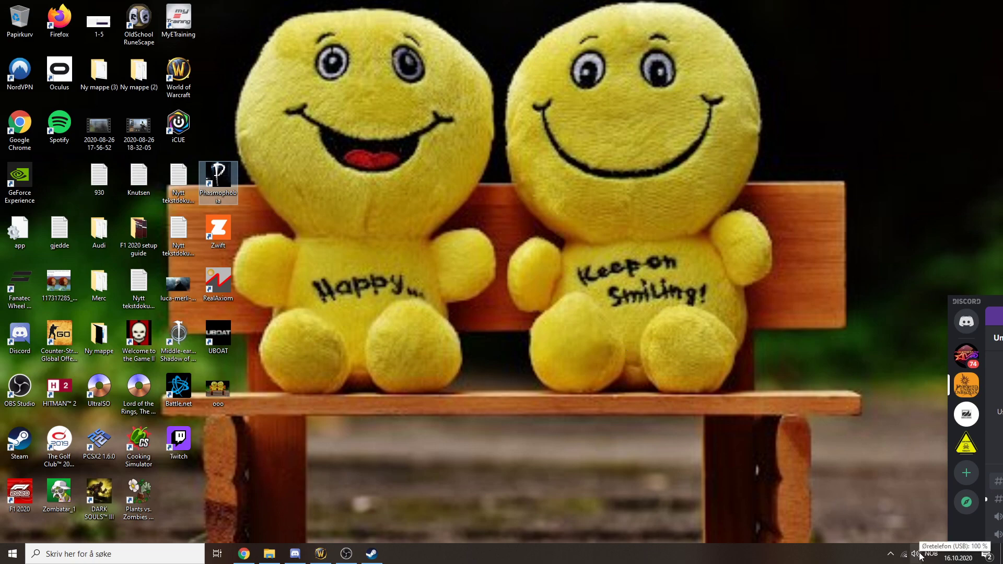
pyautogui.moveTo(916, 554)
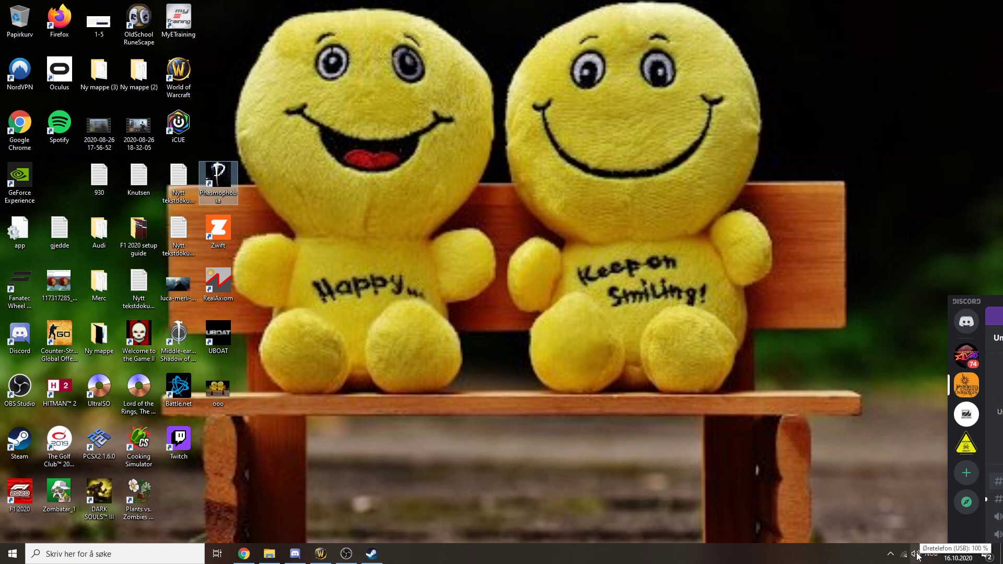
pyautogui.rightClick(917, 555)
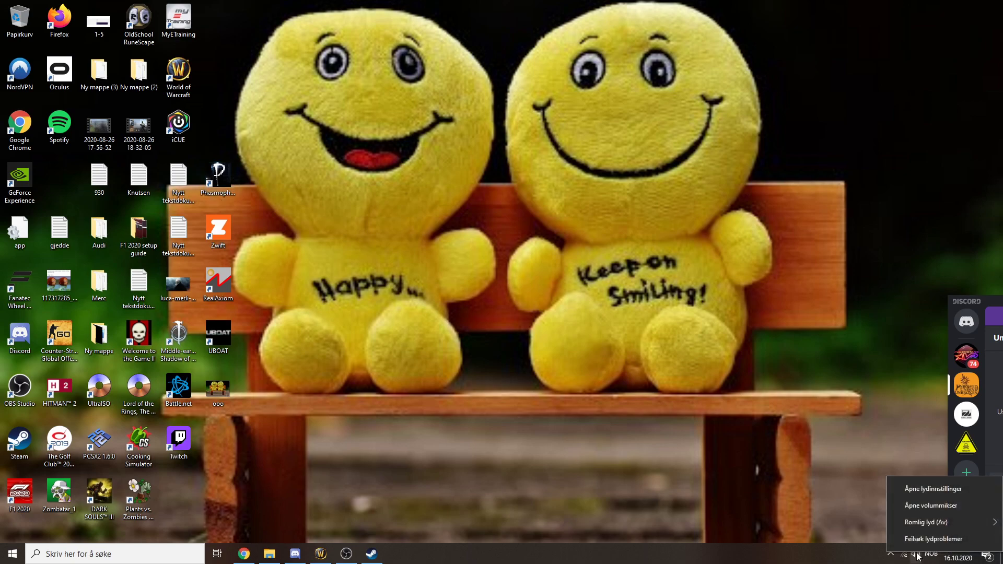
pyautogui.click(930, 490)
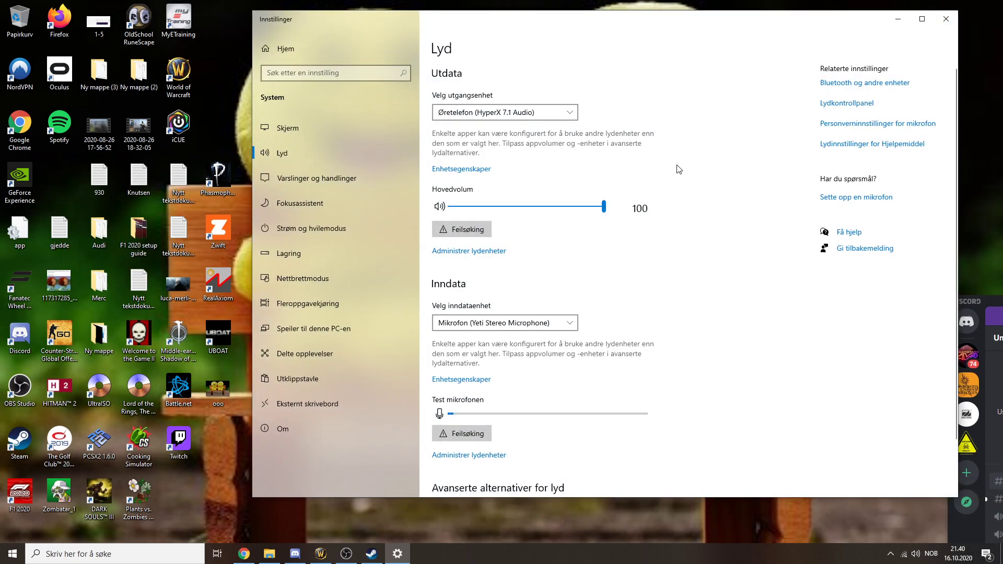
pyautogui.click(838, 106)
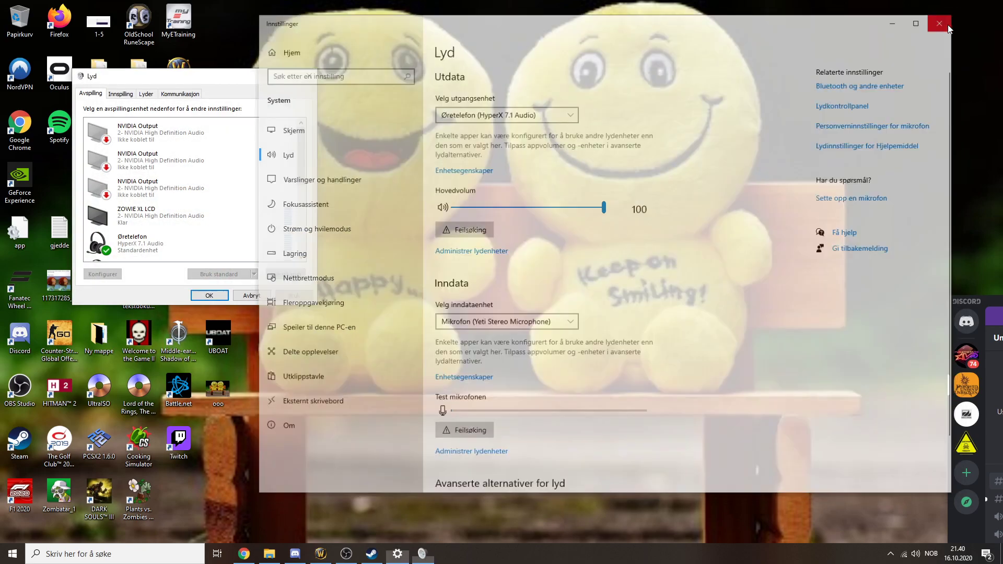
# Close Settings, centre the Sound dialog, and open the HyperX headphones' advanced properties
pyautogui.click(946, 19)
pyautogui.moveTo(181, 77); pyautogui.dragTo(473, 69)
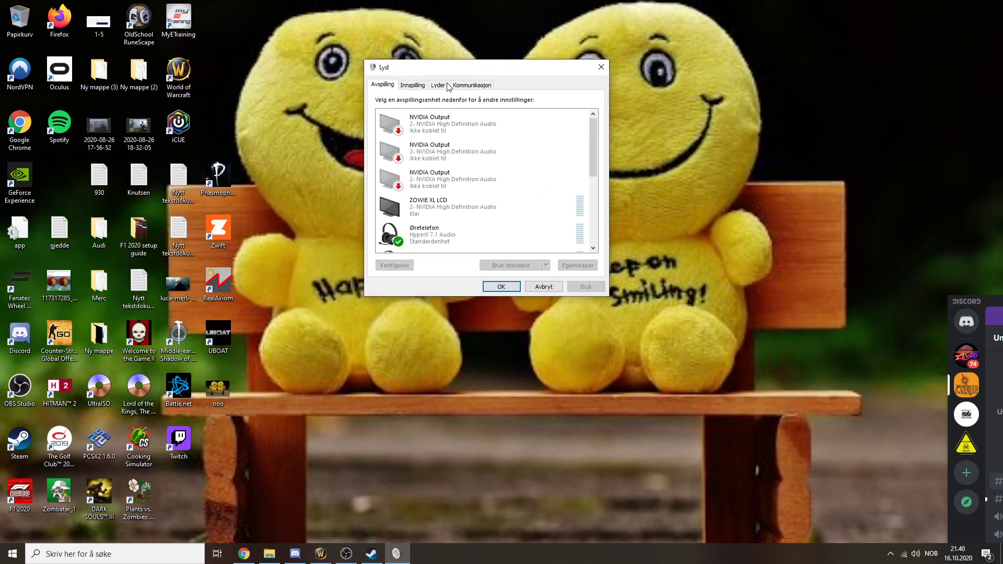
pyautogui.click(429, 229)
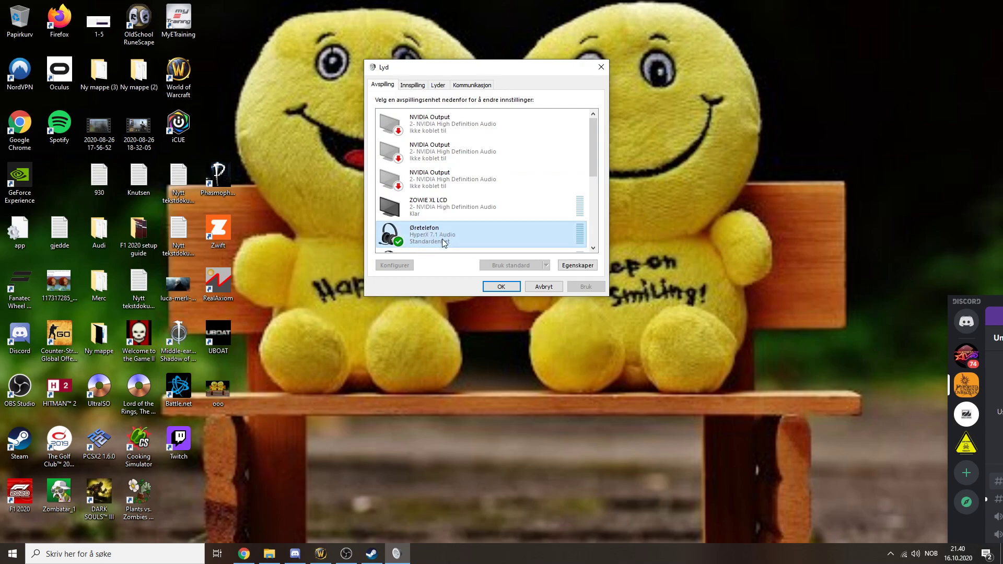
pyautogui.rightClick(460, 231)
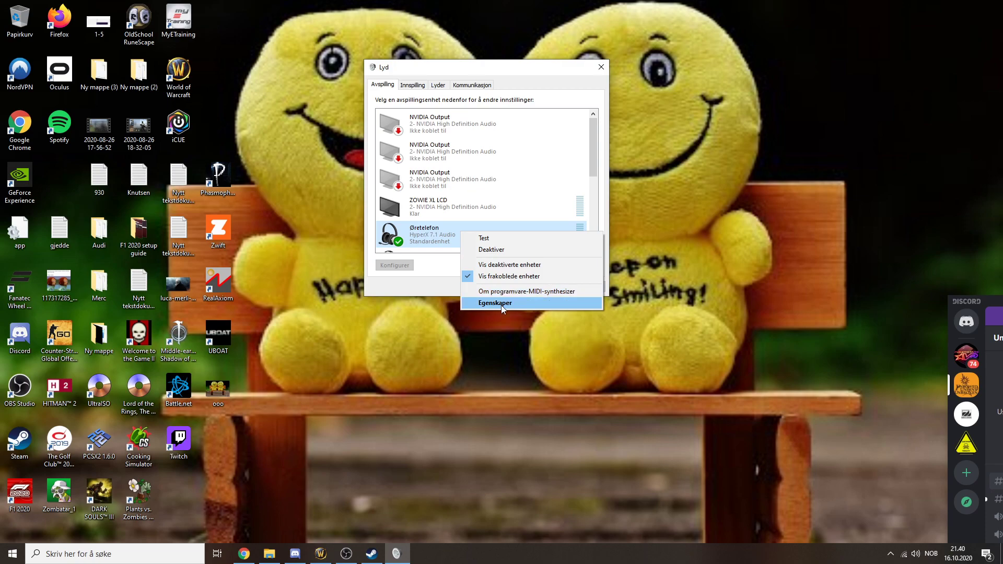
pyautogui.click(501, 305)
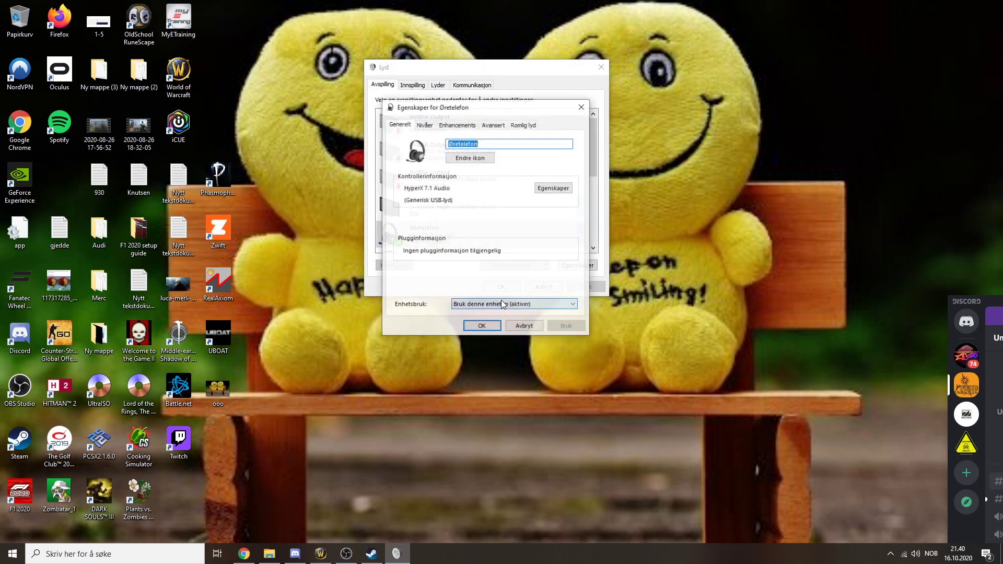
pyautogui.click(496, 129)
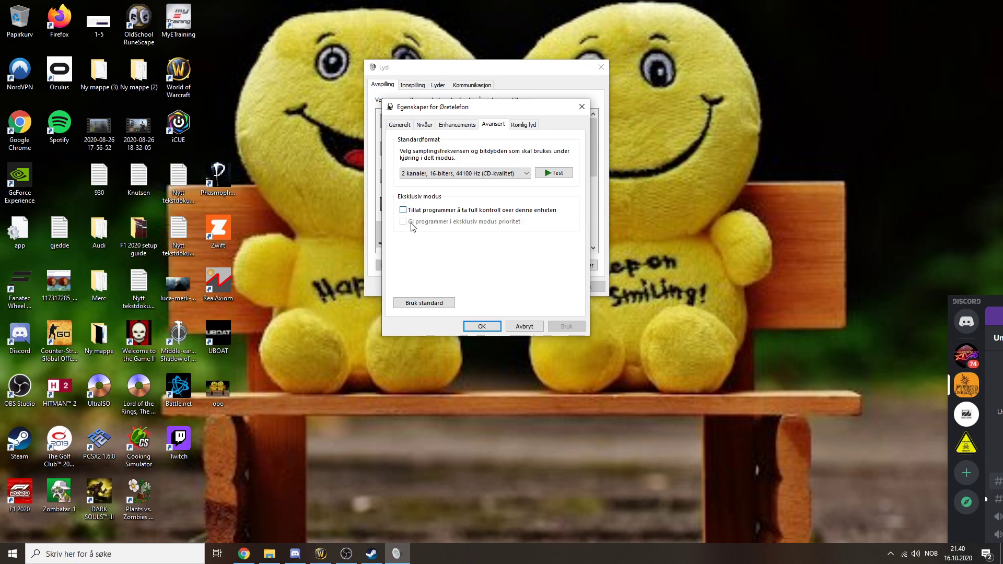
# Confirm the headphones' exclusive mode off, then select the Yeti microphone under Recording
pyautogui.click(481, 326)
pyautogui.click(413, 86)
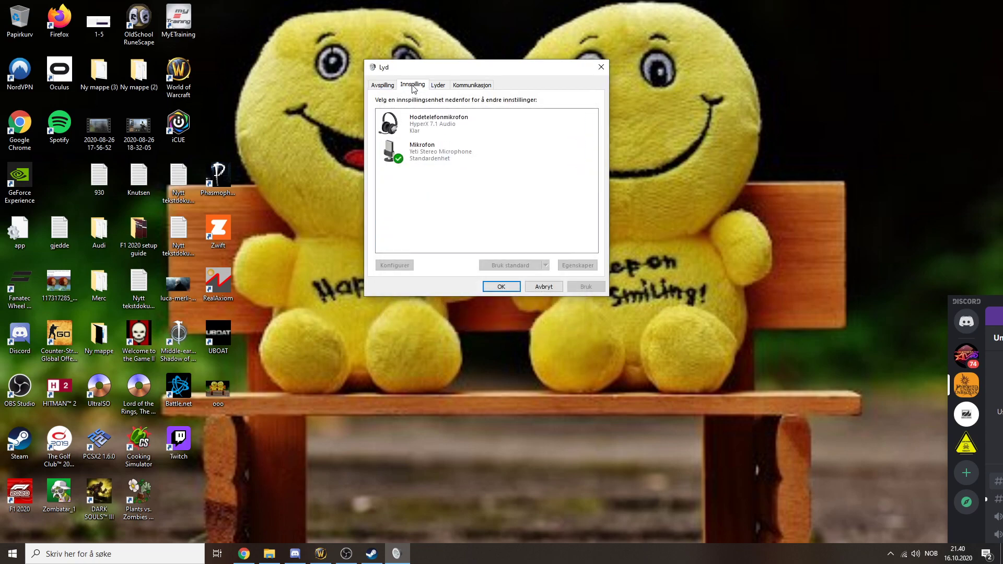
pyautogui.click(443, 149)
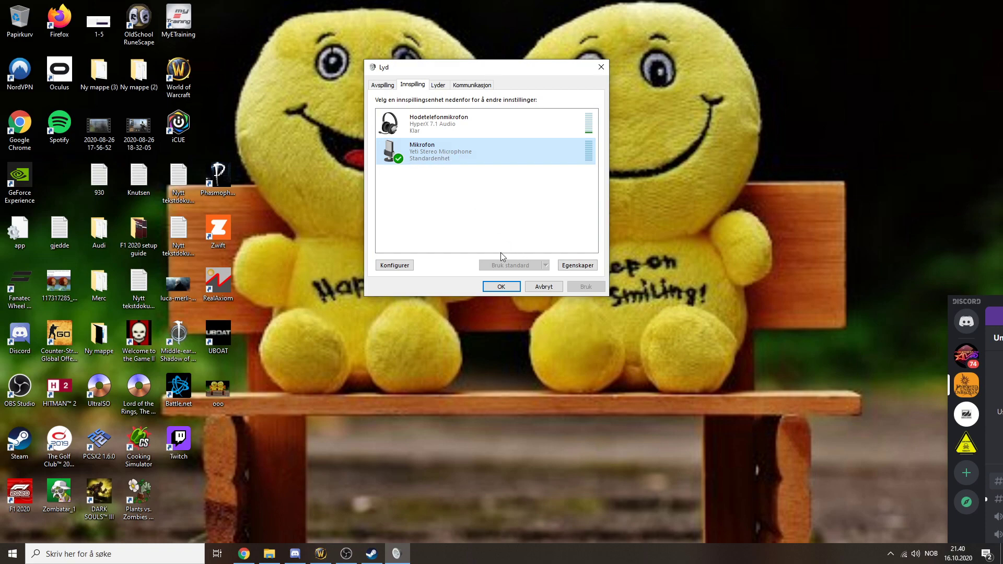
# Keep the Yeti microphone's exclusive mode unchecked and close the Sound control panel
pyautogui.rightClick(447, 153)
pyautogui.click(484, 213)
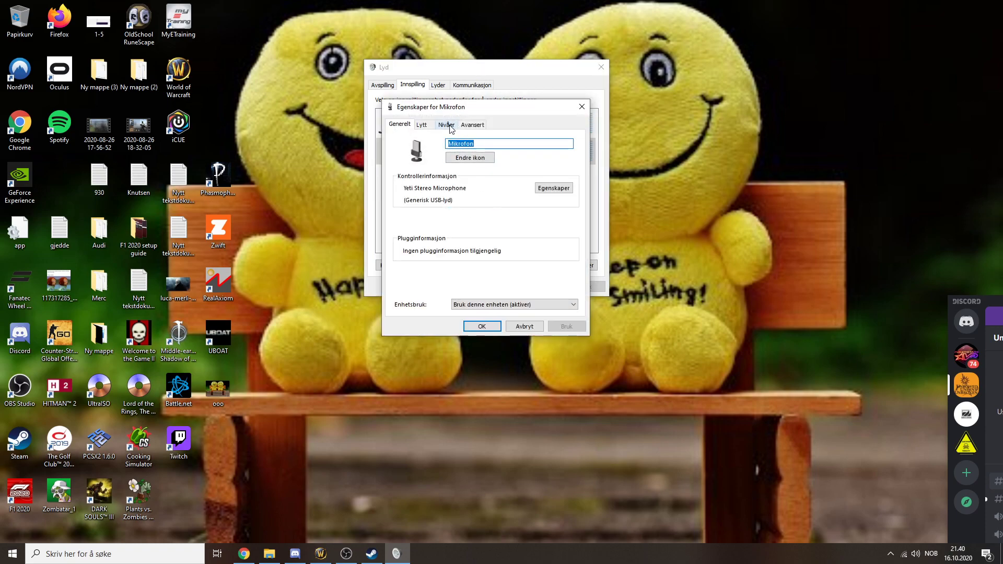
pyautogui.click(472, 124)
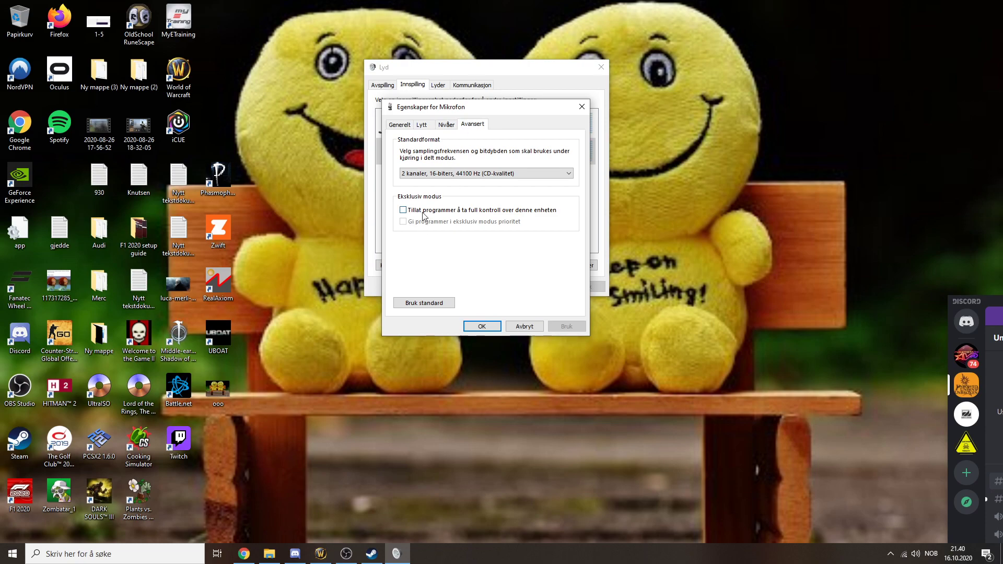
pyautogui.click(482, 326)
pyautogui.click(545, 288)
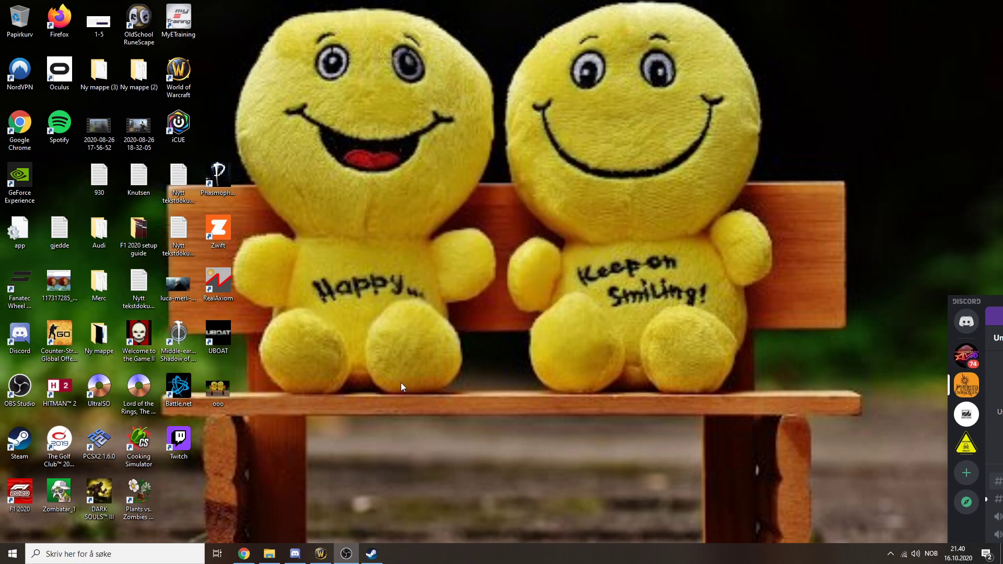
# Search Windows for 'langu' and open the 'Legg til et språk i denne enheten' result
pyautogui.click(95, 555)
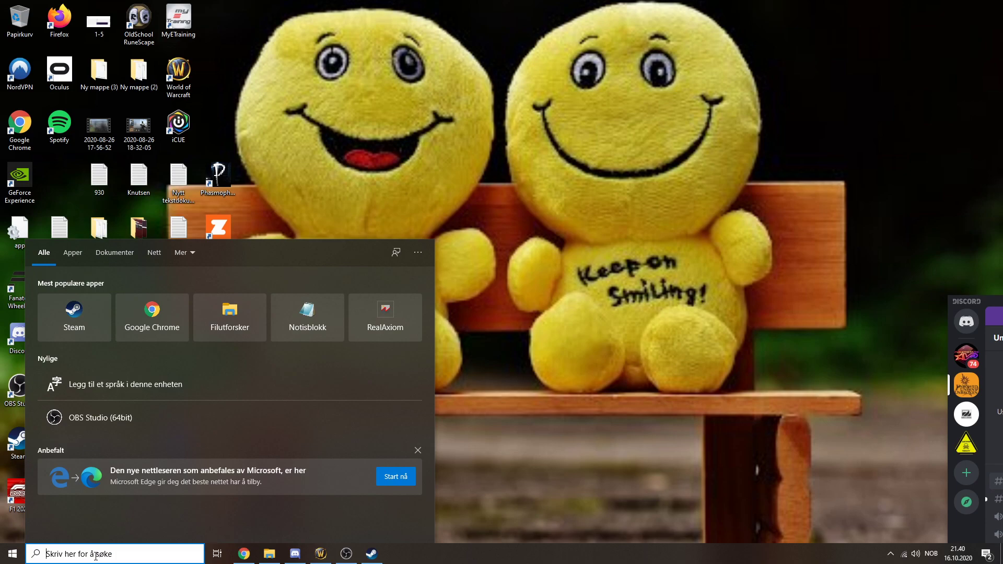
pyautogui.write('langu')
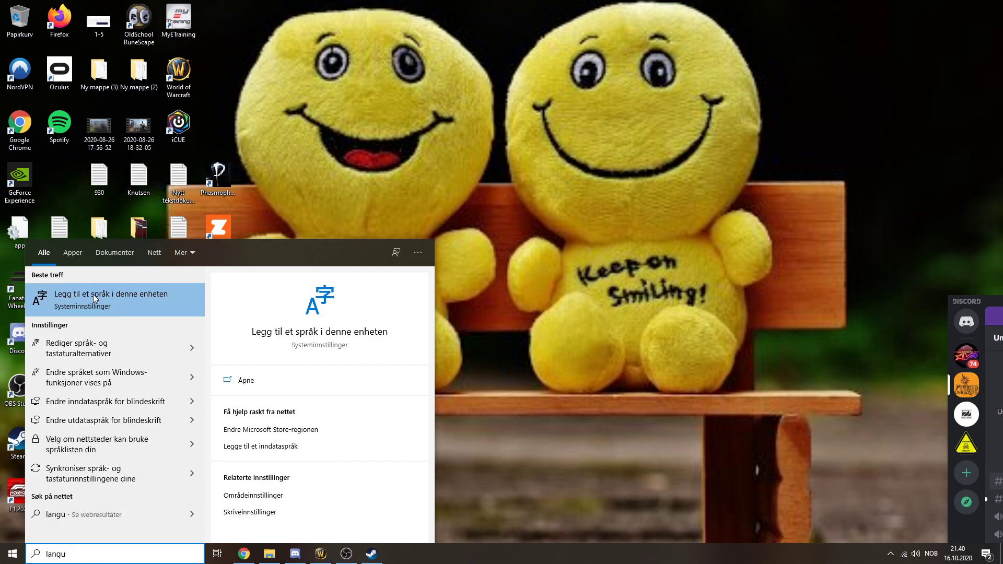
pyautogui.click(49, 301)
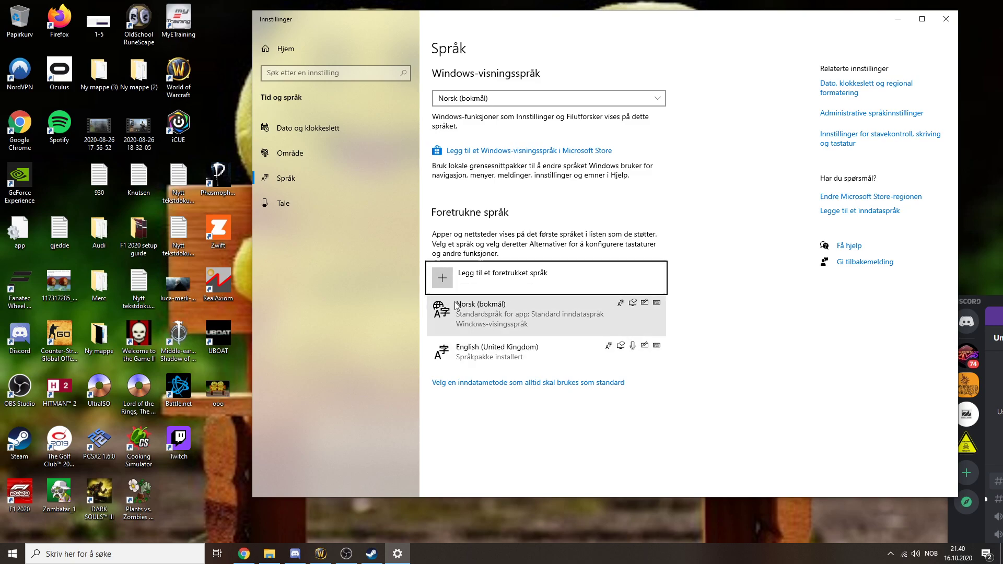
# View the Speech page showing English (United Kingdom), then return to the Språk page
pyautogui.click(483, 314)
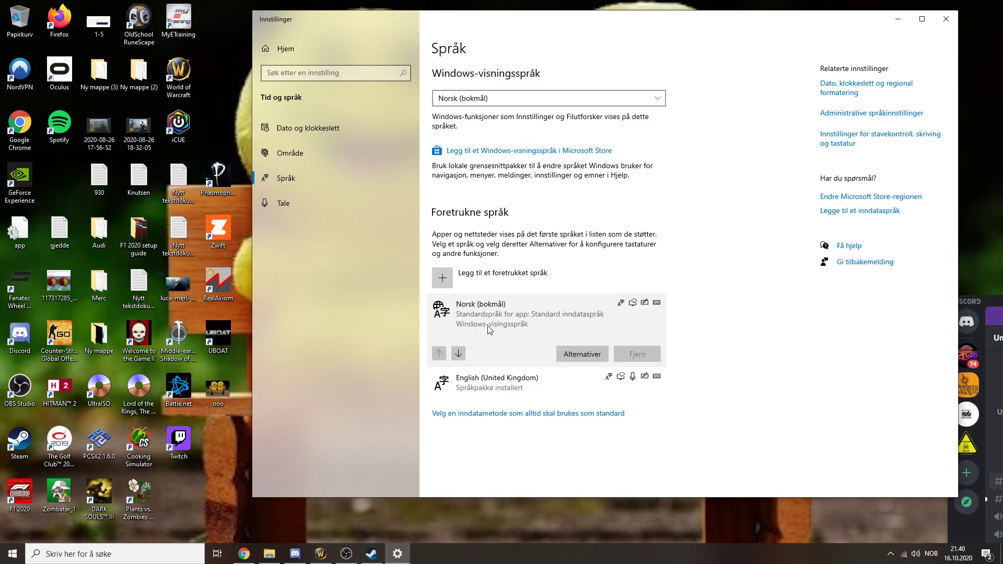
pyautogui.click(286, 204)
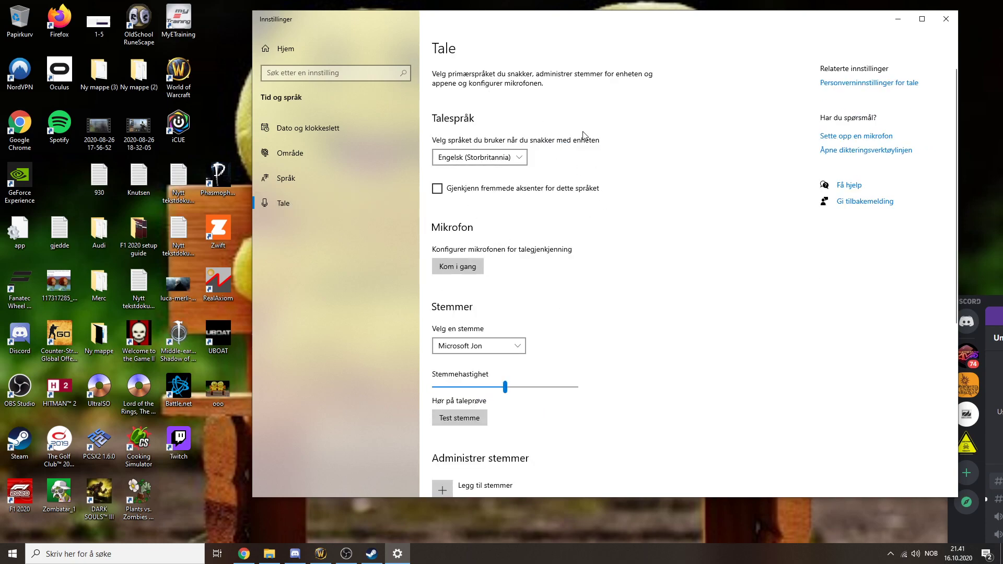
pyautogui.scroll(-3, 533, 231)
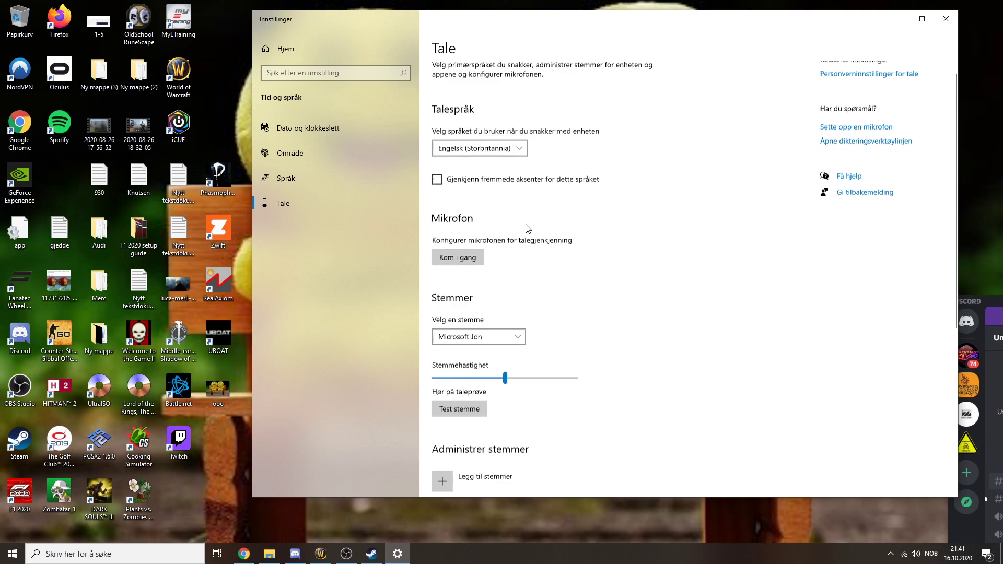
pyautogui.scroll(-3, 536, 232)
pyautogui.scroll(-2, 538, 231)
pyautogui.scroll(-2, 538, 232)
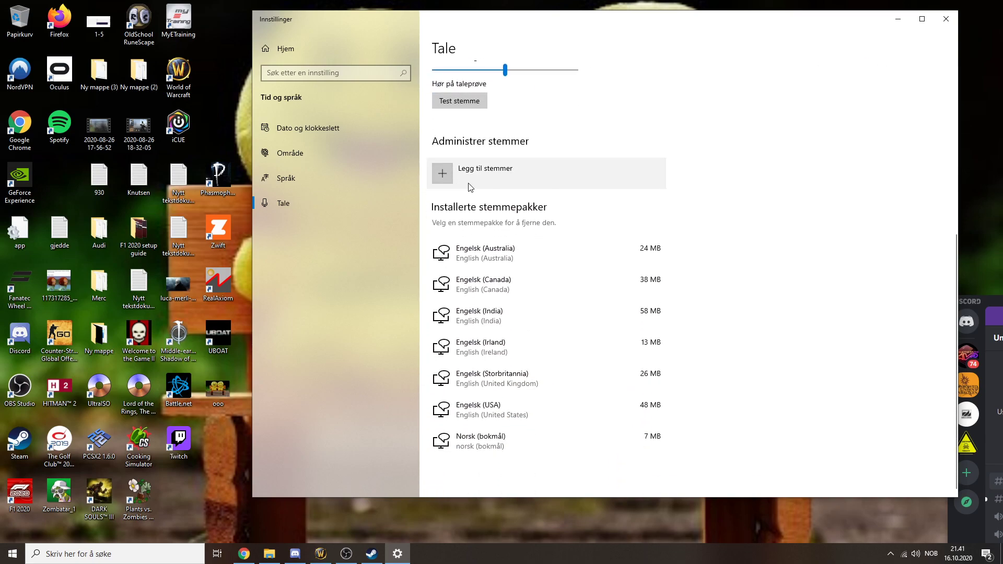
pyautogui.scroll(5, 471, 196)
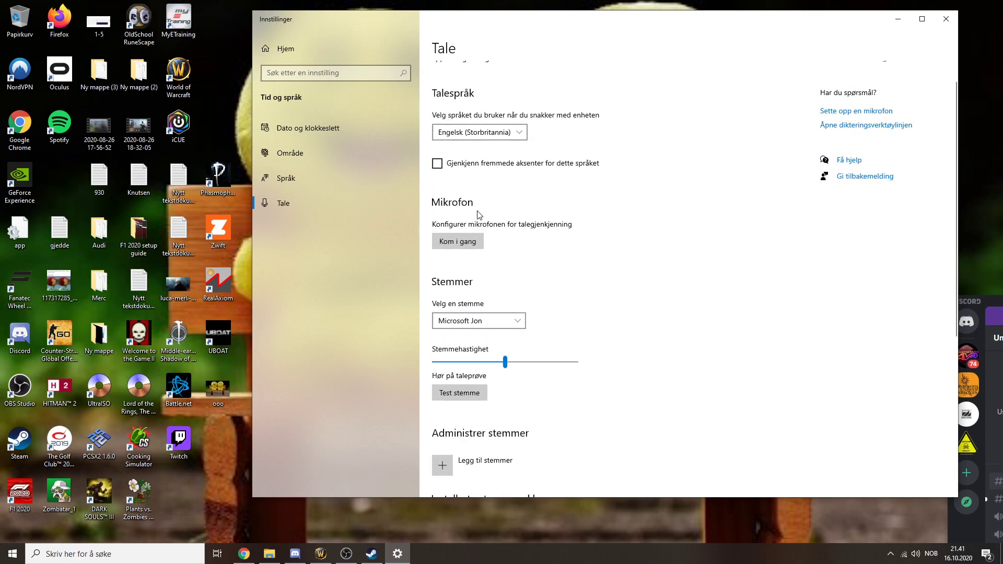
pyautogui.scroll(-5, 478, 215)
pyautogui.scroll(5, 493, 184)
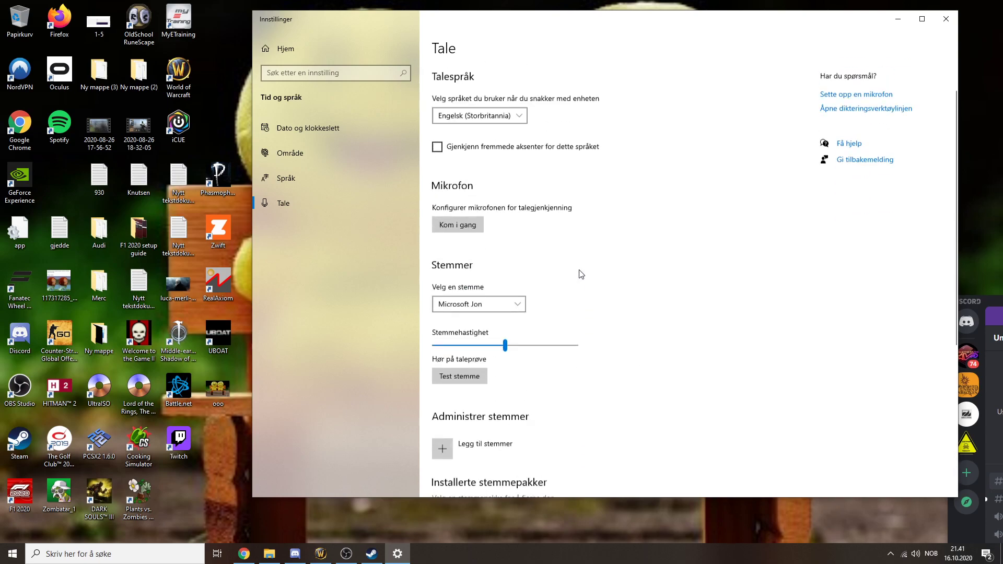
pyautogui.click(329, 186)
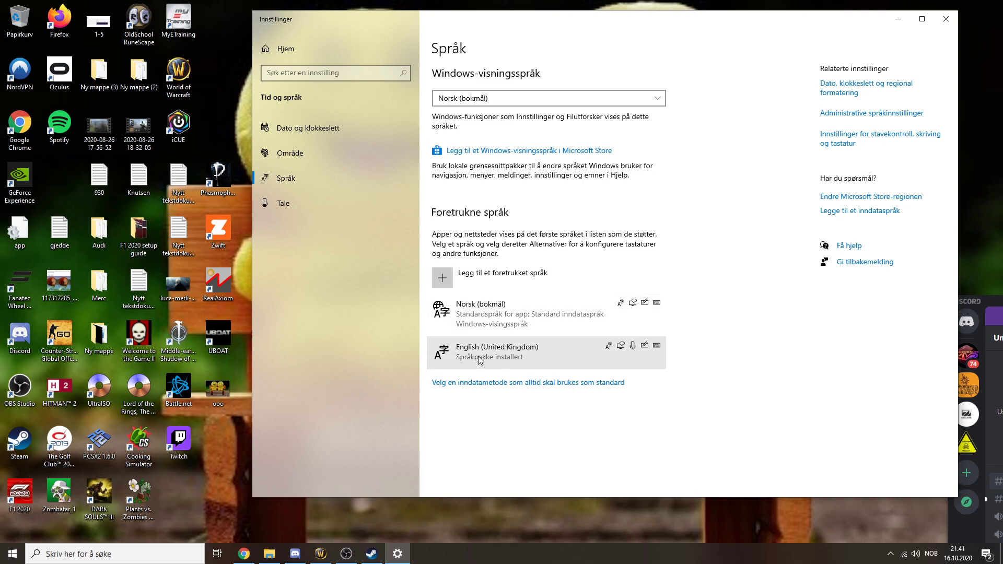
# Search the add-language dialog for English, cancel it, and close Settings
pyautogui.click(444, 279)
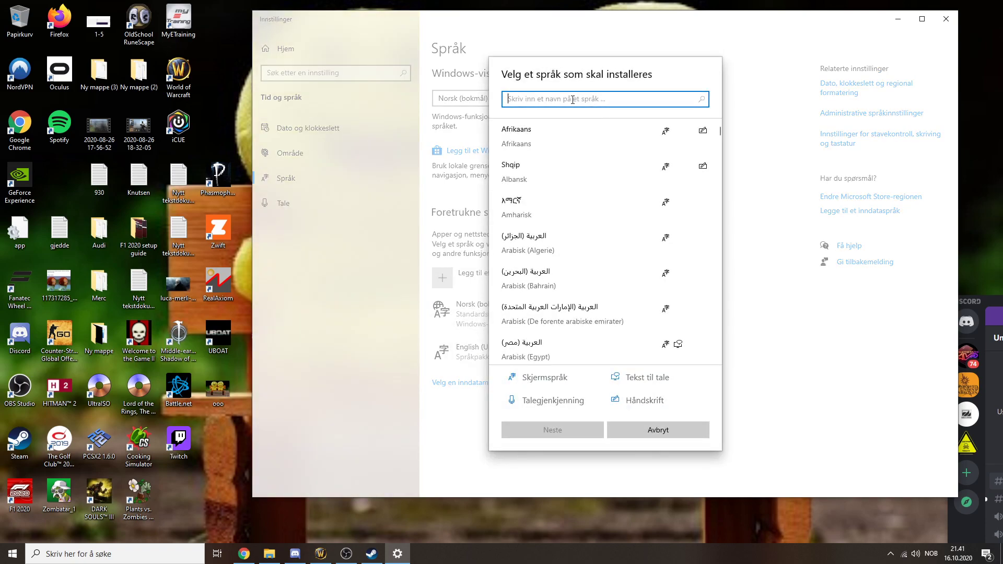
pyautogui.write('english')
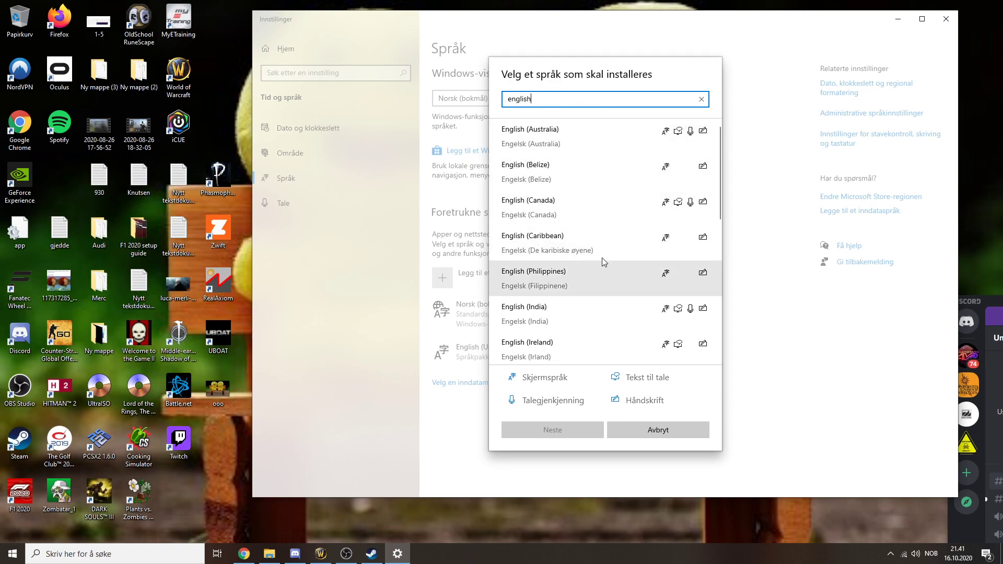
pyautogui.click(669, 429)
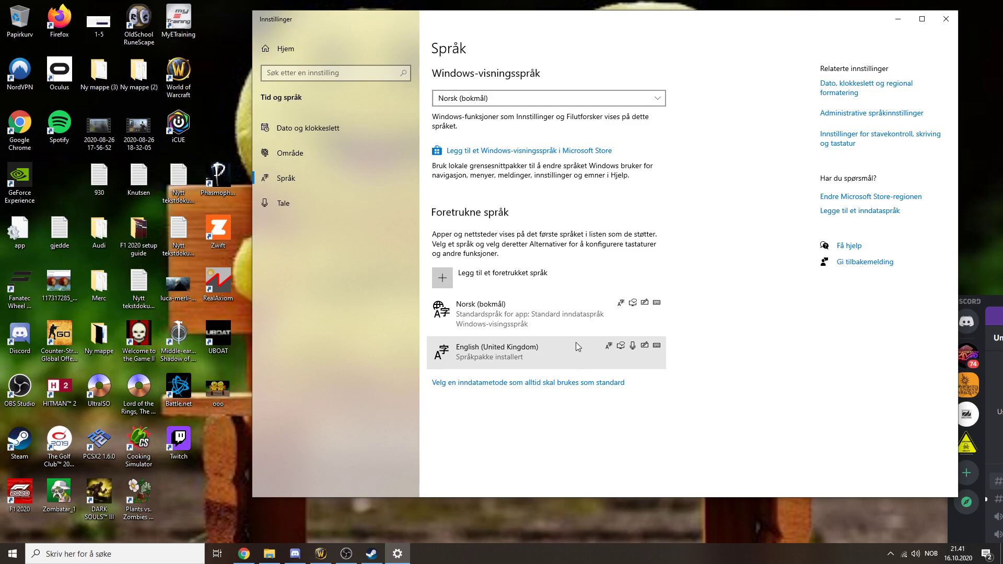
pyautogui.click(945, 19)
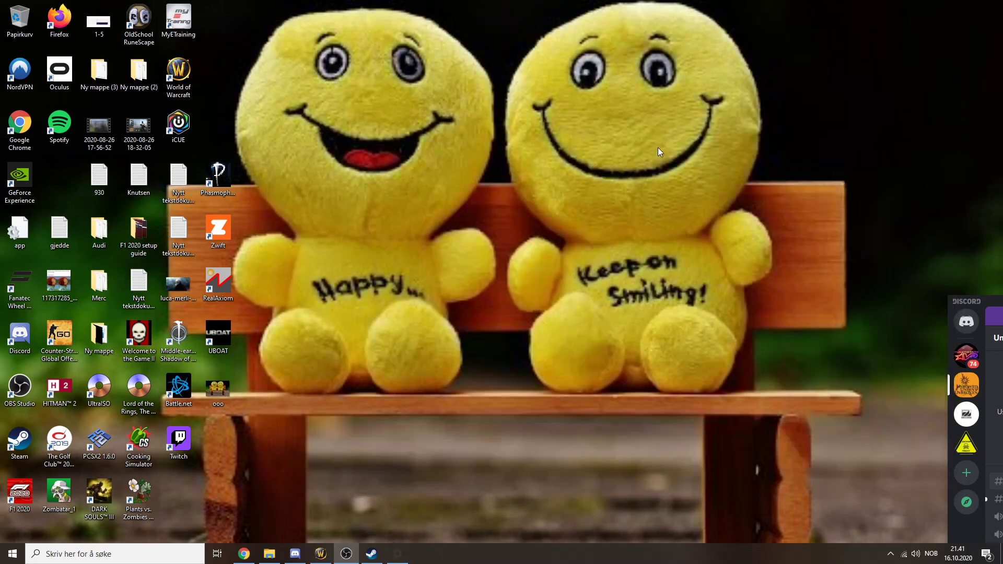
# Bring up the Steam library and open Phasmophobia's context menu
pyautogui.click(371, 554)
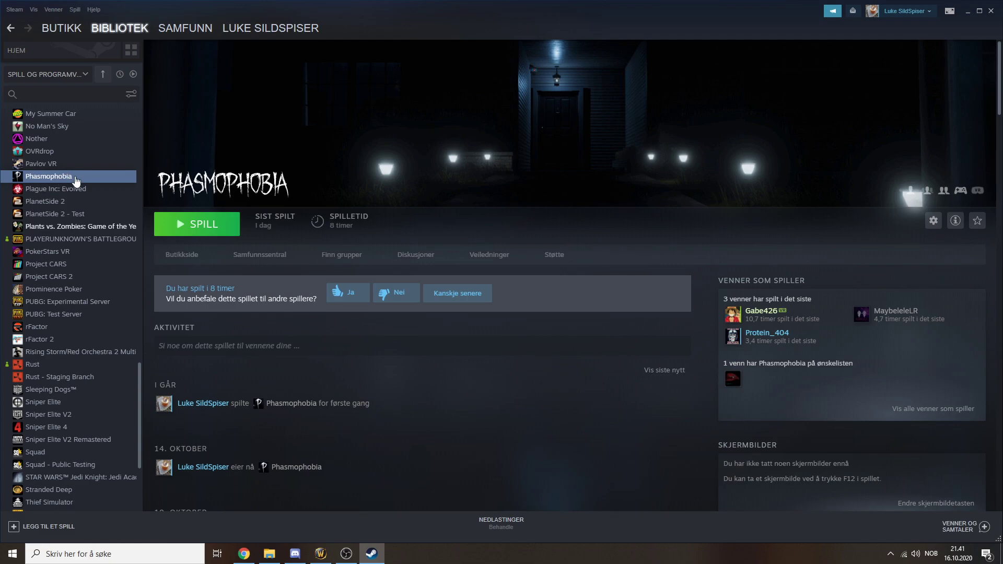
pyautogui.scroll(3, 71, 267)
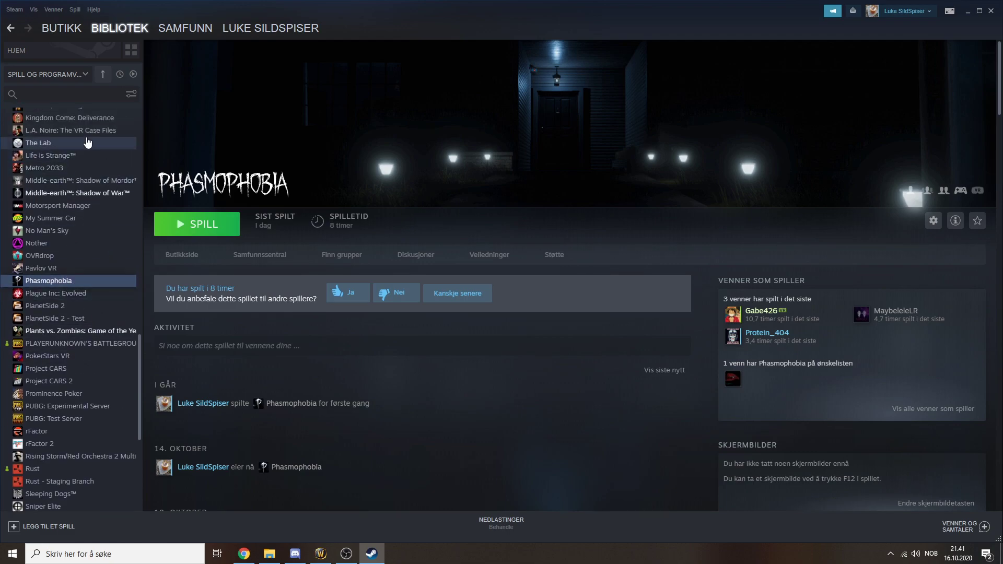
pyautogui.rightClick(68, 284)
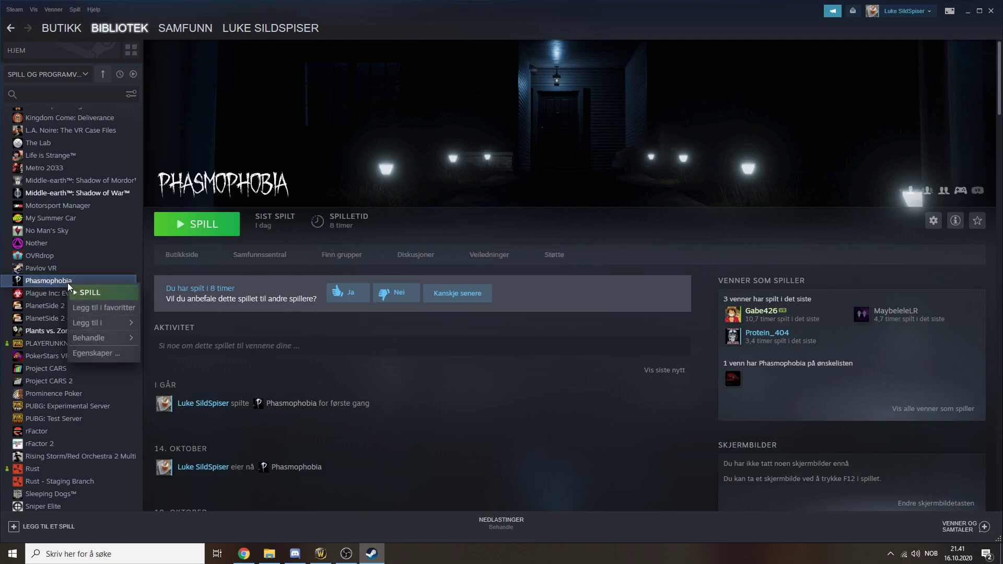
# Browse Phasmophobia's beta dropdown in Properties, keep INGEN selected, and close the window
pyautogui.click(96, 352)
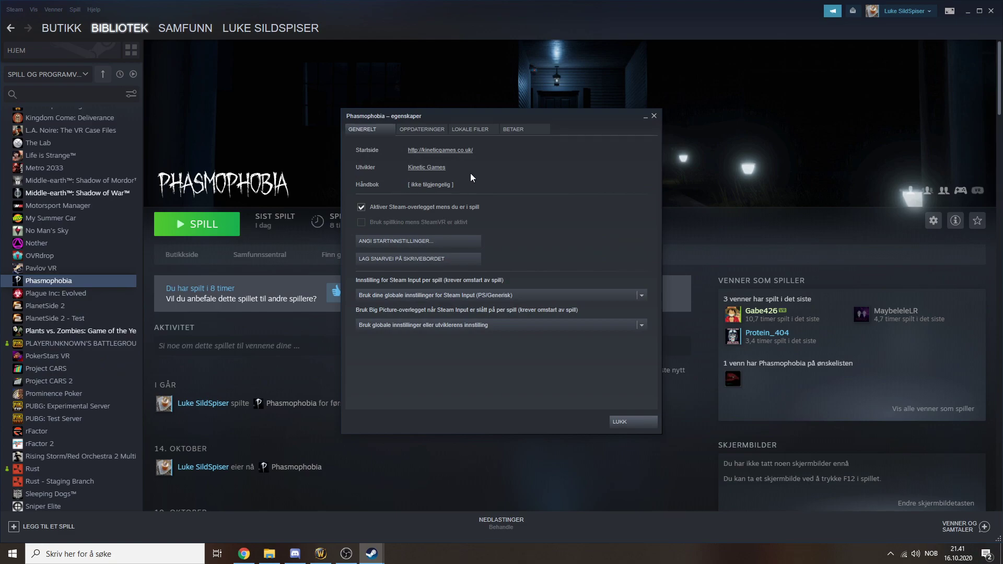
pyautogui.click(514, 128)
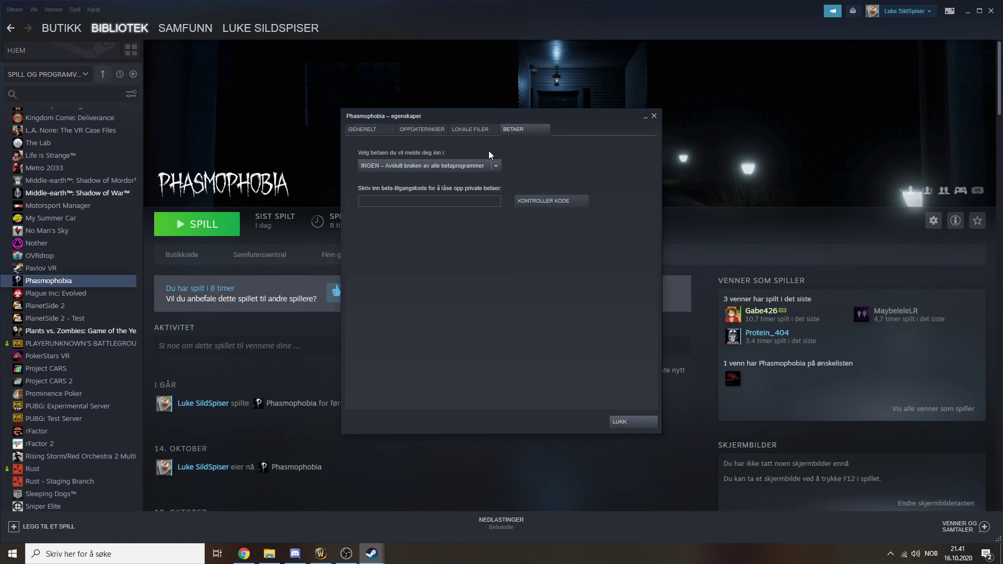
pyautogui.click(493, 166)
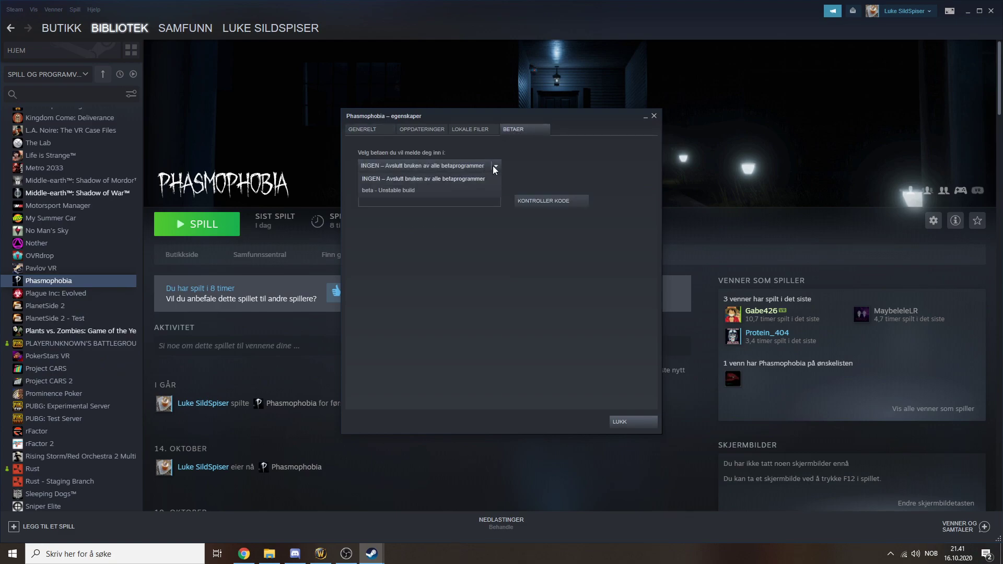
pyautogui.click(414, 178)
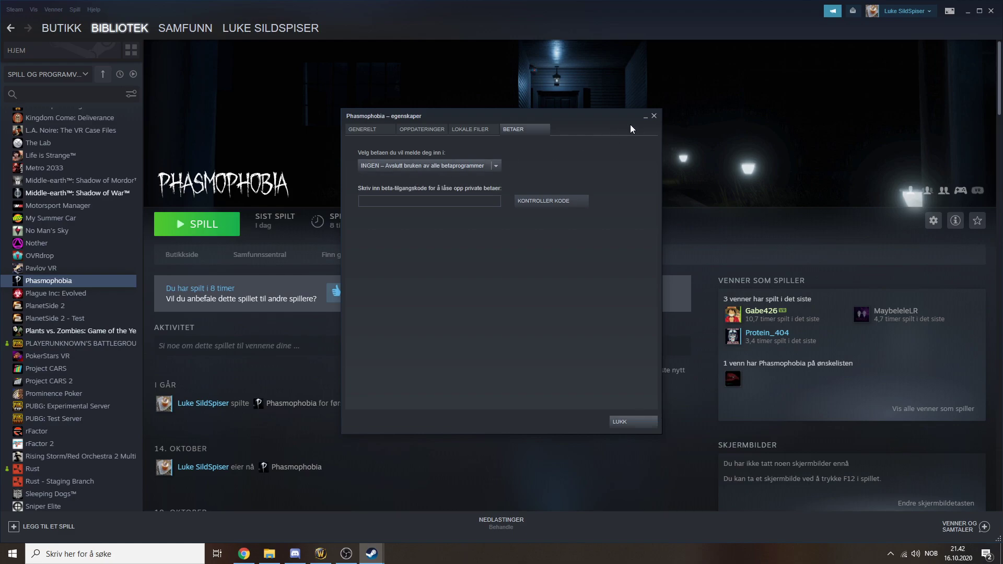
pyautogui.click(480, 163)
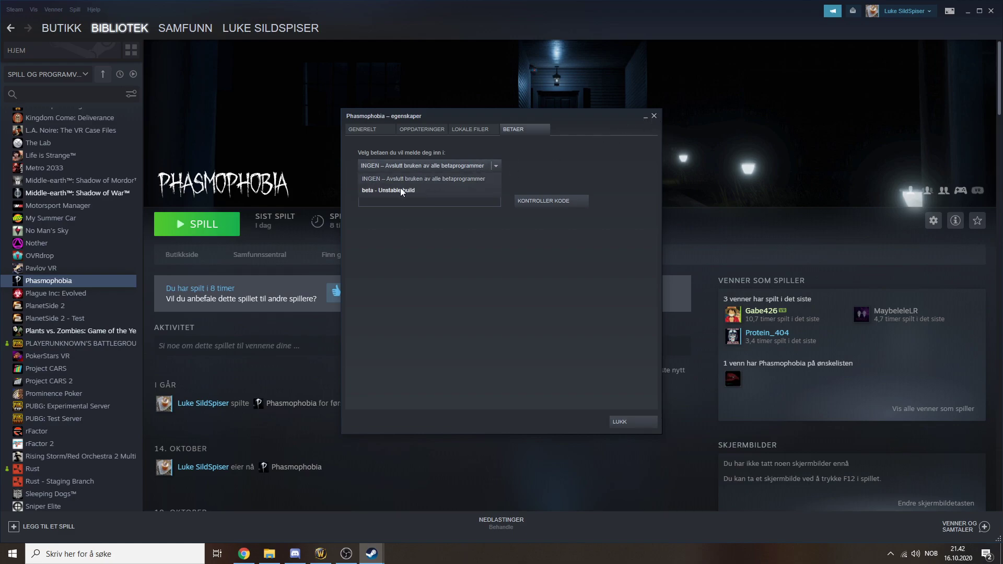
pyautogui.click(518, 129)
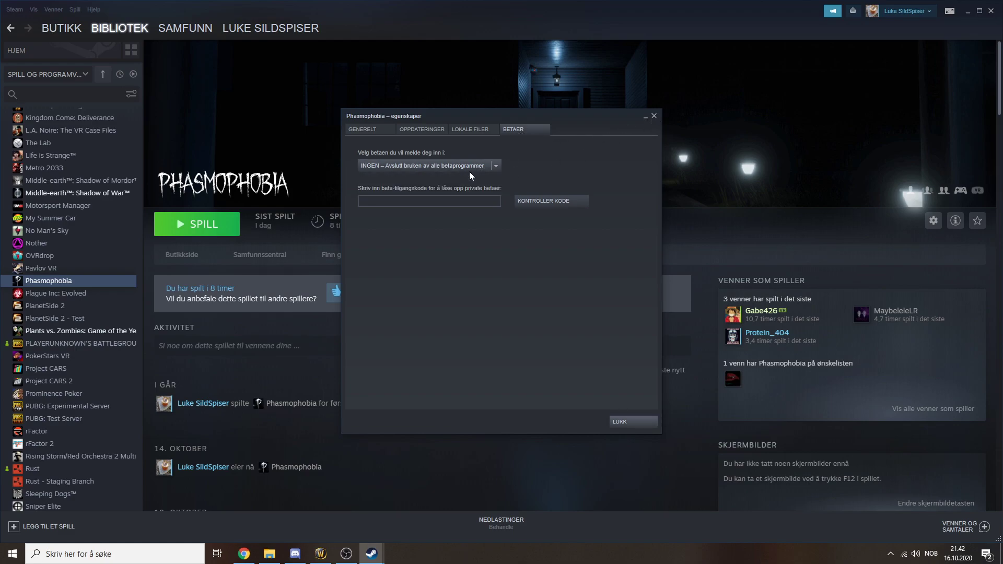
pyautogui.click(656, 117)
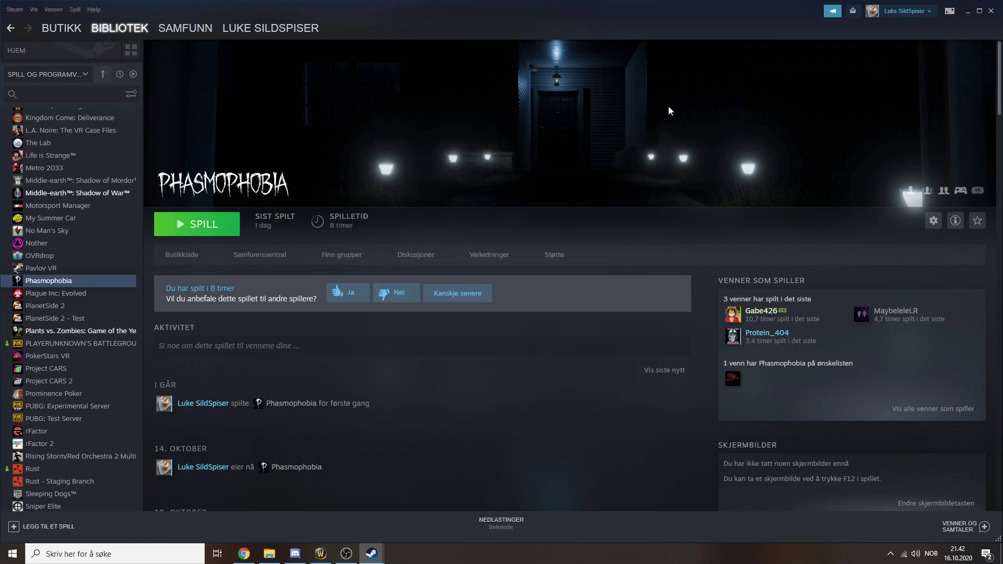
# Minimize the Steam window to reveal the desktop
pyautogui.click(969, 10)
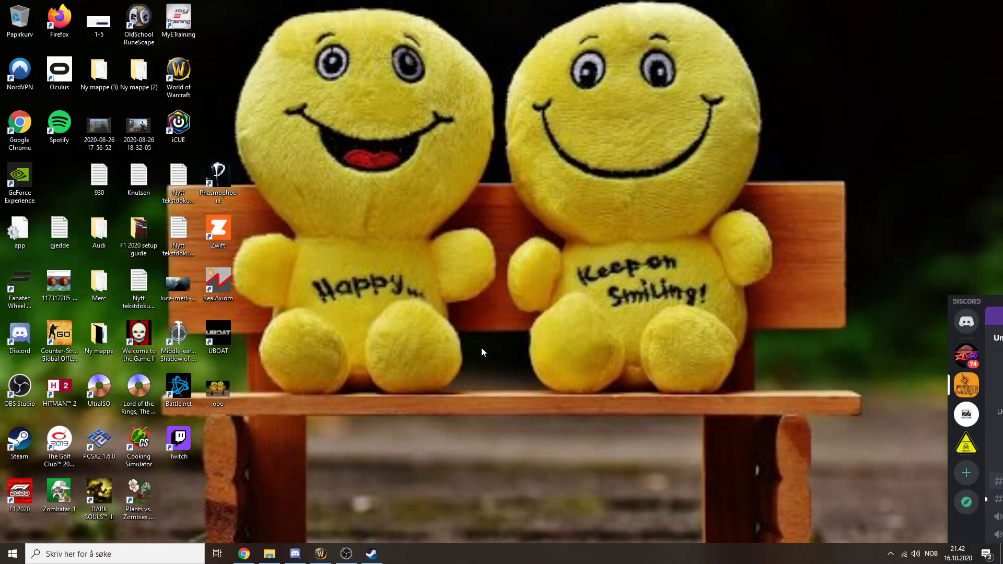